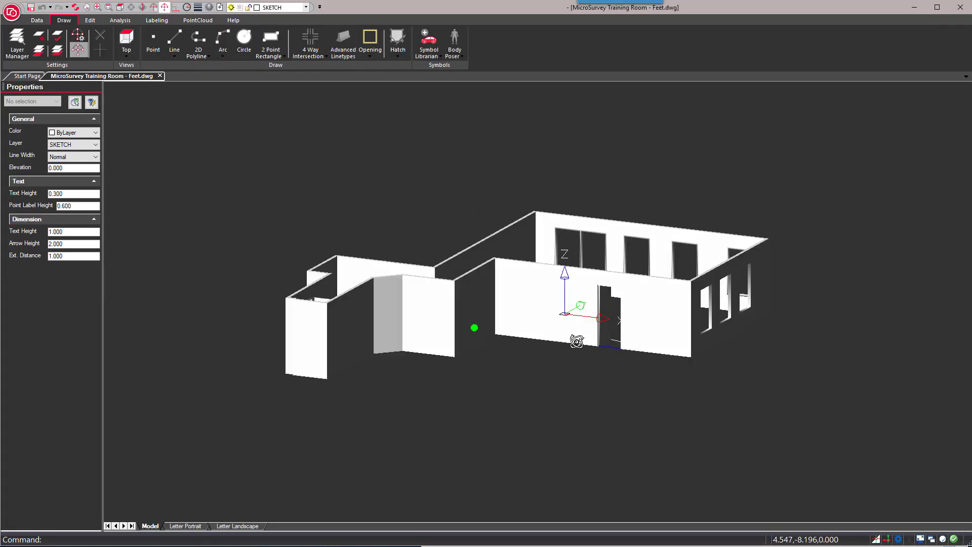
Set the training room model to Top view and open the Letter Landscape layout
left_click_drag(575, 336, 606, 378)
left_click(120, 7)
left_click(156, 20)
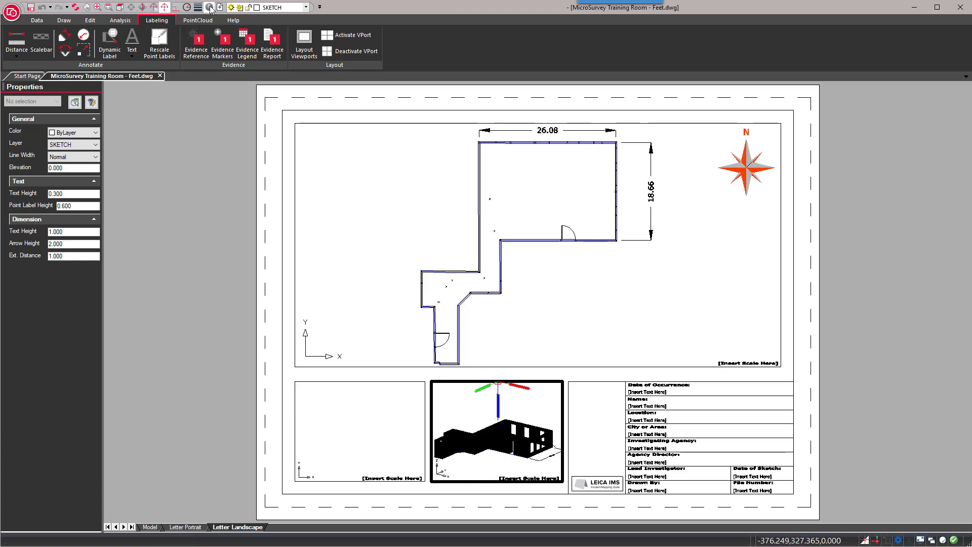
Orbit the left sheet viewport into a 3-D view of the drawing
left_click(325, 445)
left_click_drag(371, 461, 350, 441)
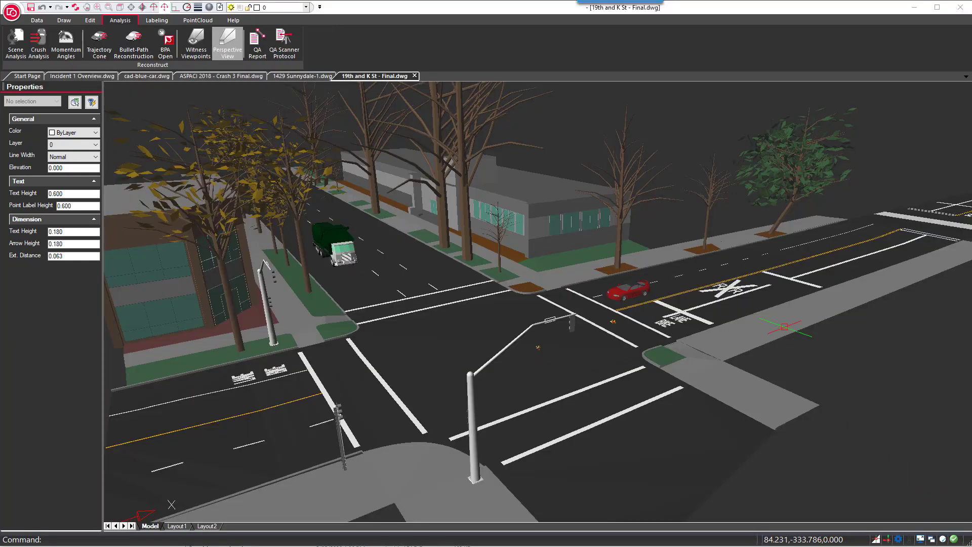
mouse_move(759, 324)
left_mouse_down()
mouse_move(777, 331)
mouse_move(575, 373)
mouse_move(473, 369)
left_mouse_up()
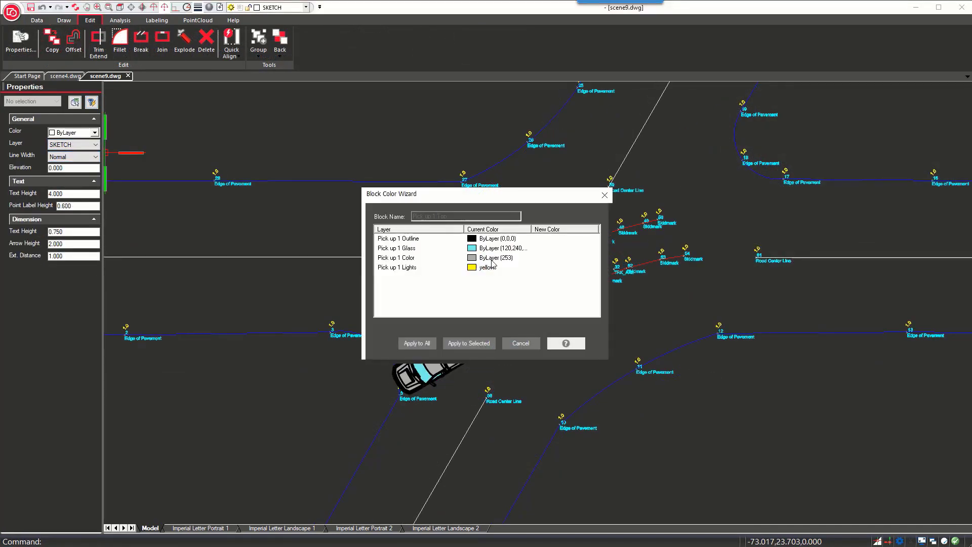
Change the pickup truck block's colour to red
double_click(491, 260)
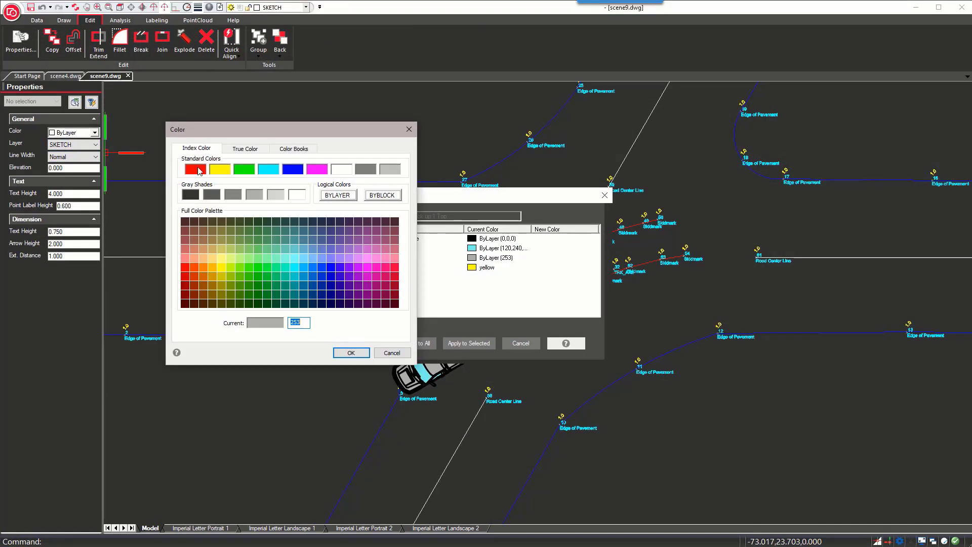
left_click(351, 353)
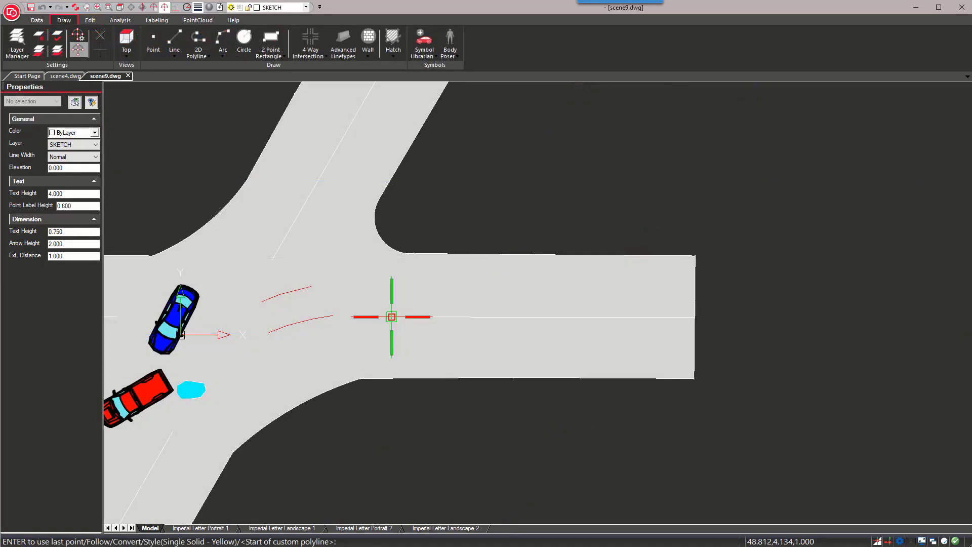
left_click(391, 317)
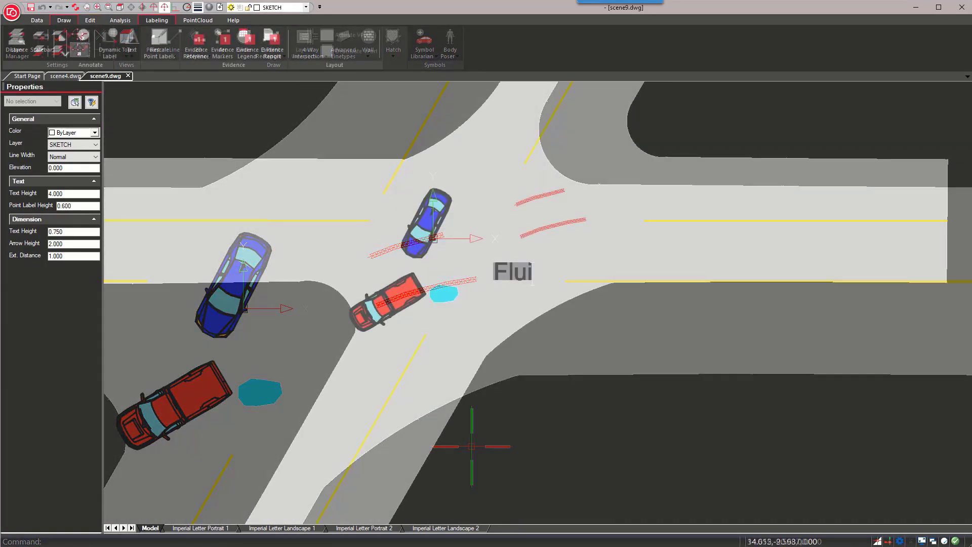
Add a 'Fluid Spill' leader label and a 26.58 dimension from pickup to skid marks
type("d")
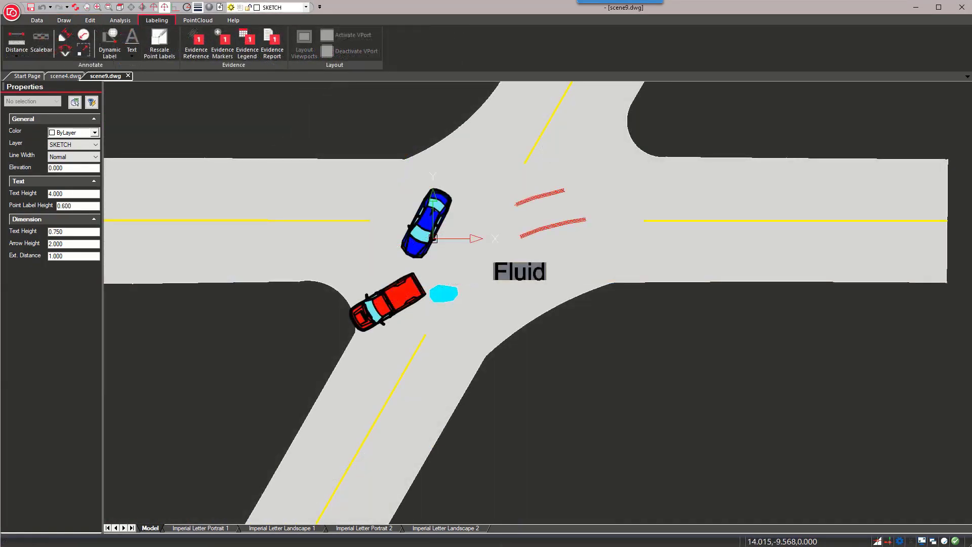
key("Return")
type("Spill")
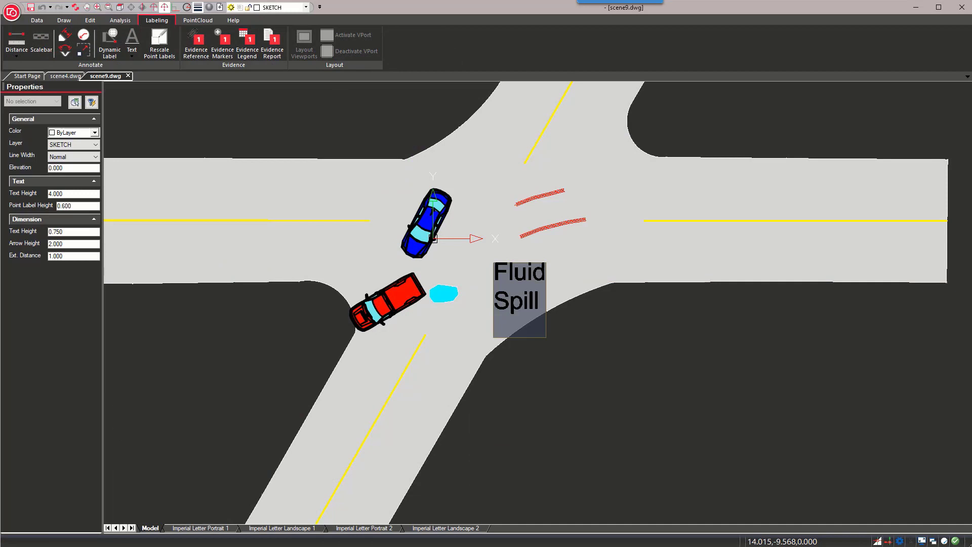
left_click(511, 243)
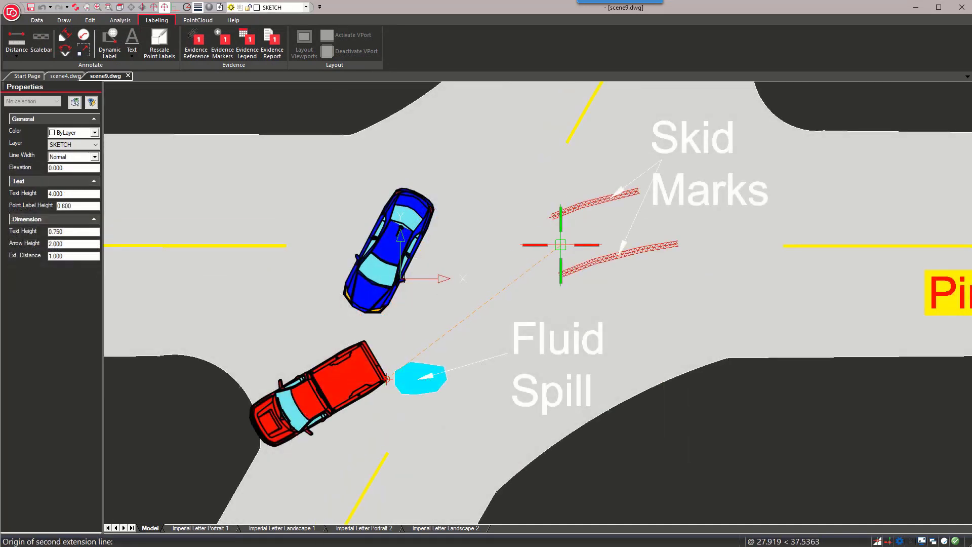
left_click(550, 249)
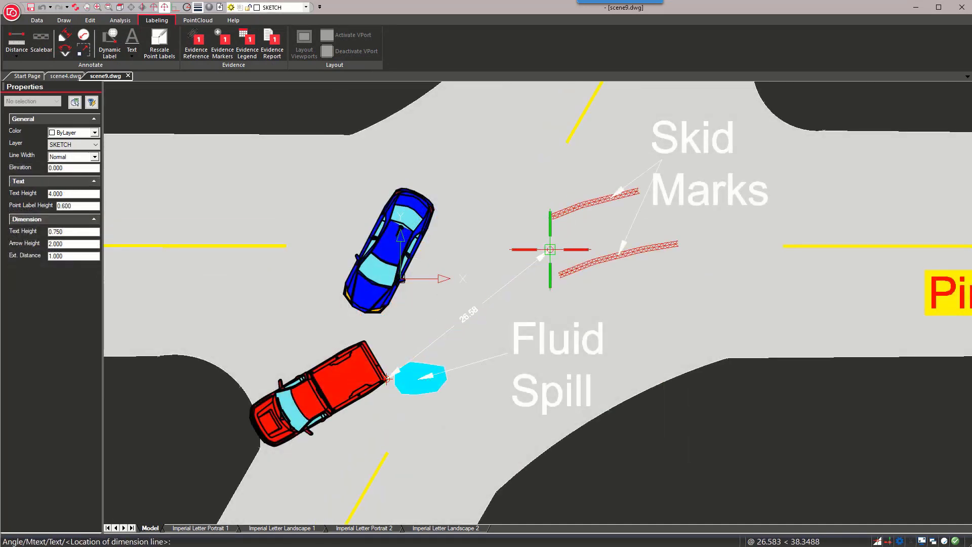
left_click(532, 236)
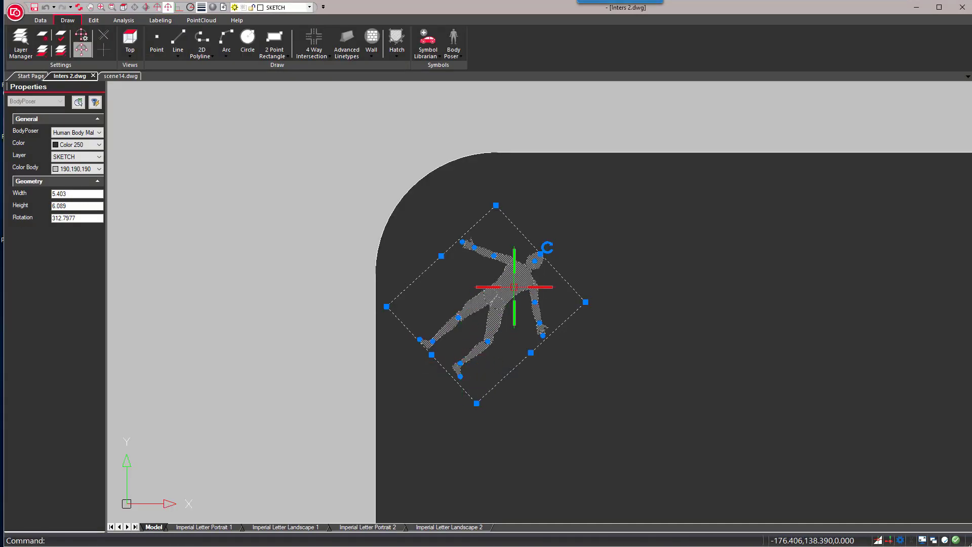
Colour the body figure yellow and enlarge the scalebar and its labels
left_click(80, 168)
scroll(71, 213, "up", 3)
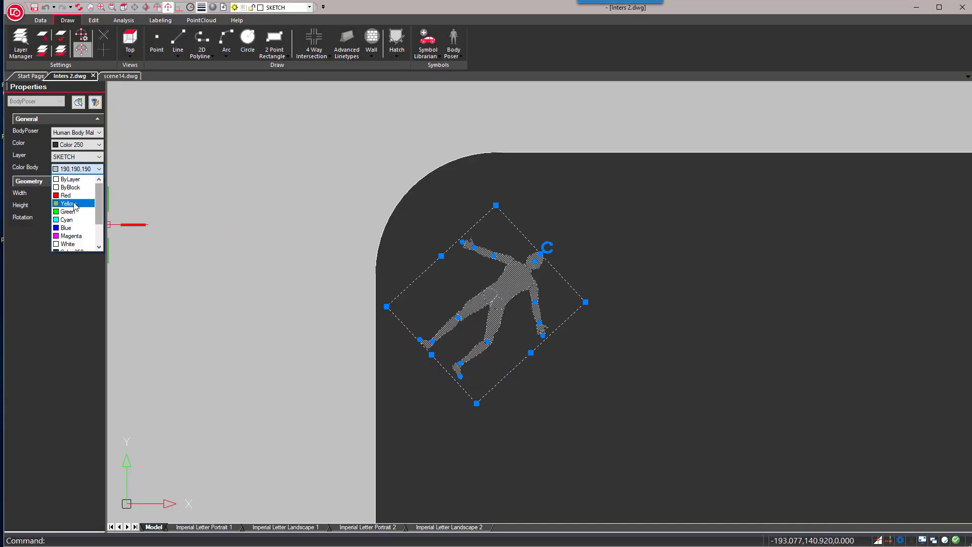
left_click(66, 213)
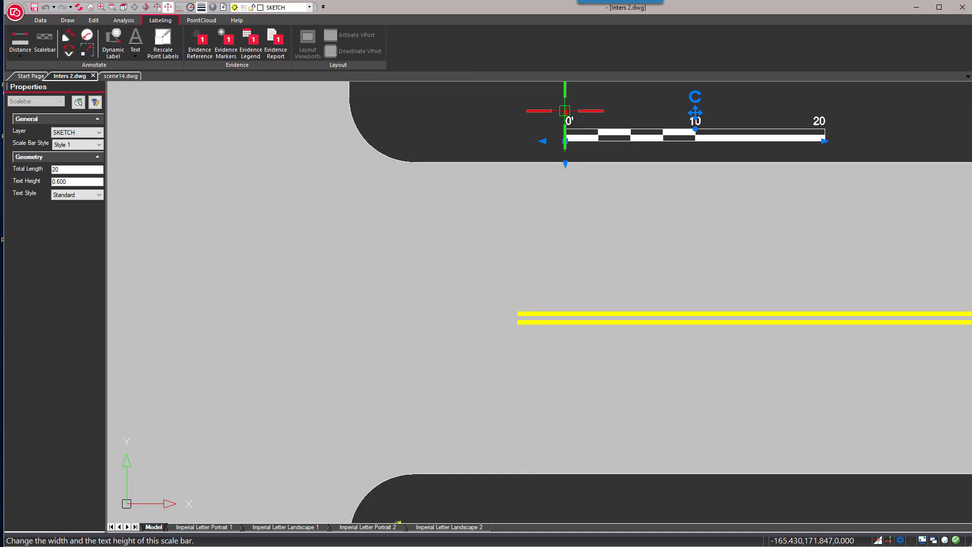
left_click(564, 111)
left_click(568, 94)
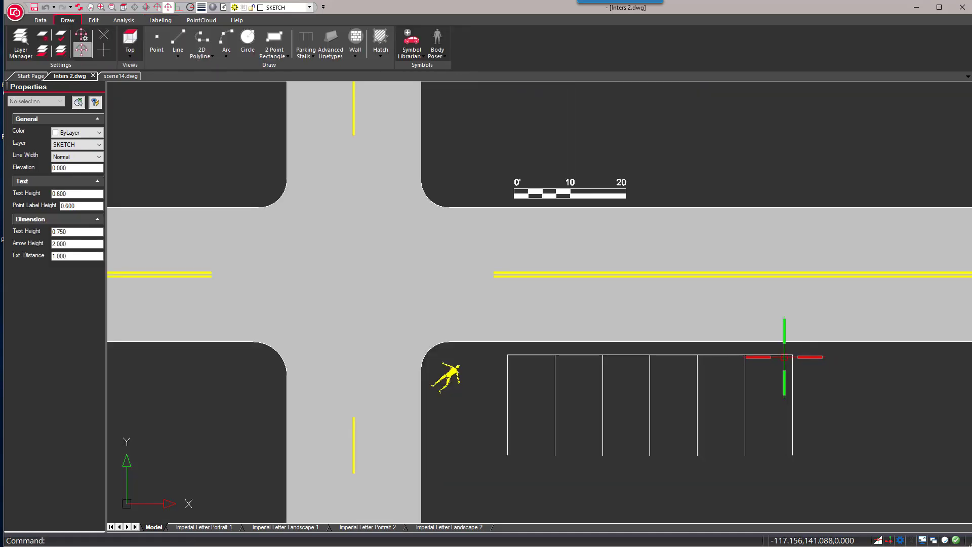
Extend the parking lot further right and slant its stalls
left_click(793, 359)
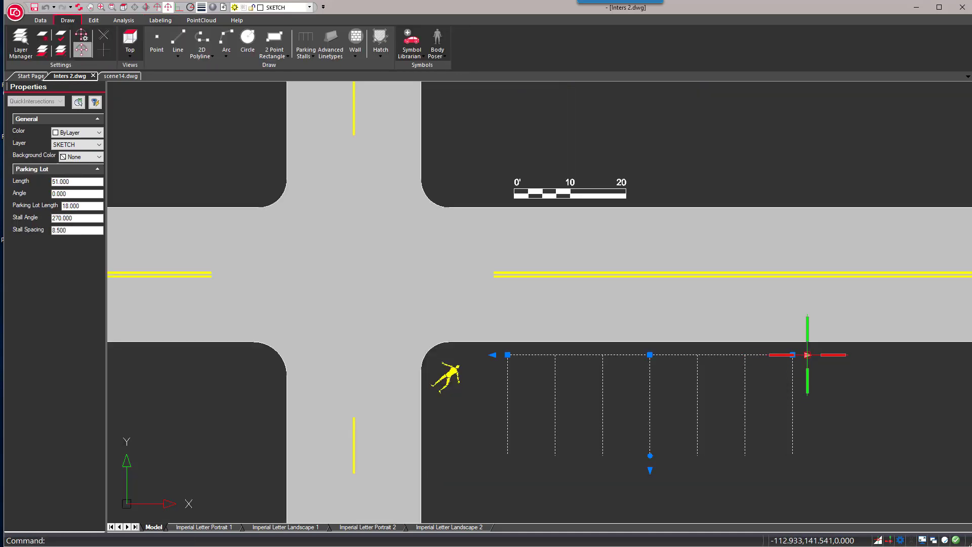
left_click(793, 354)
left_click(937, 354)
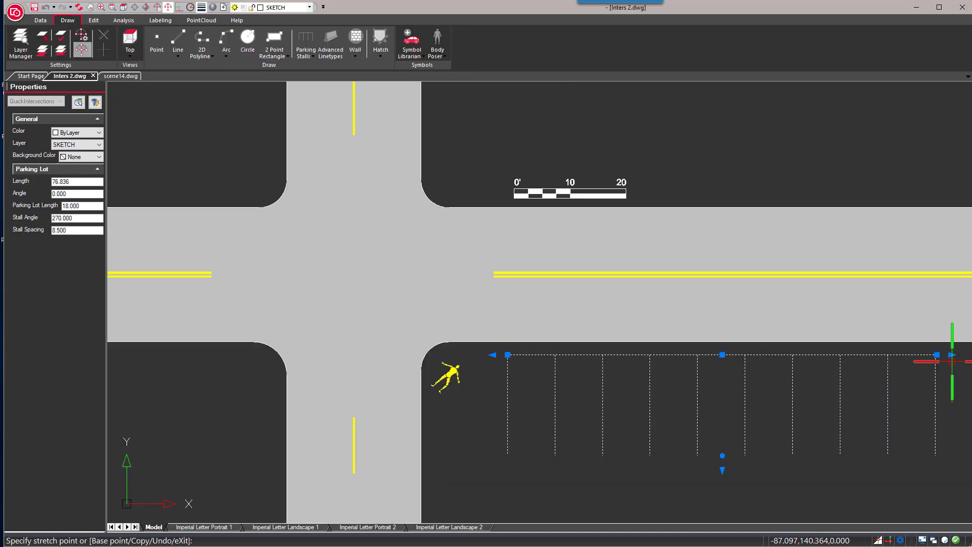
left_click(722, 468)
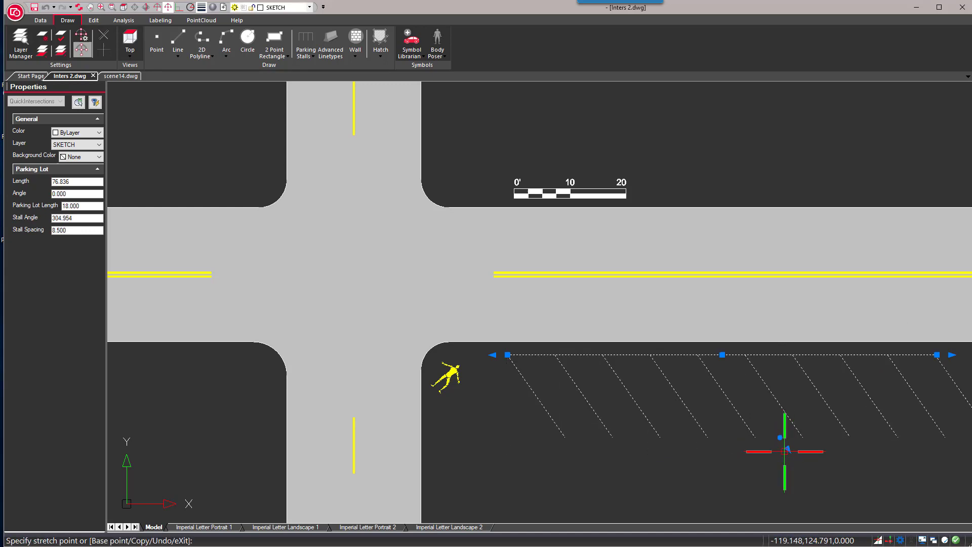
left_click(790, 439)
Reshape the crosswalk end to the curb and set its width to 4
left_click(388, 270)
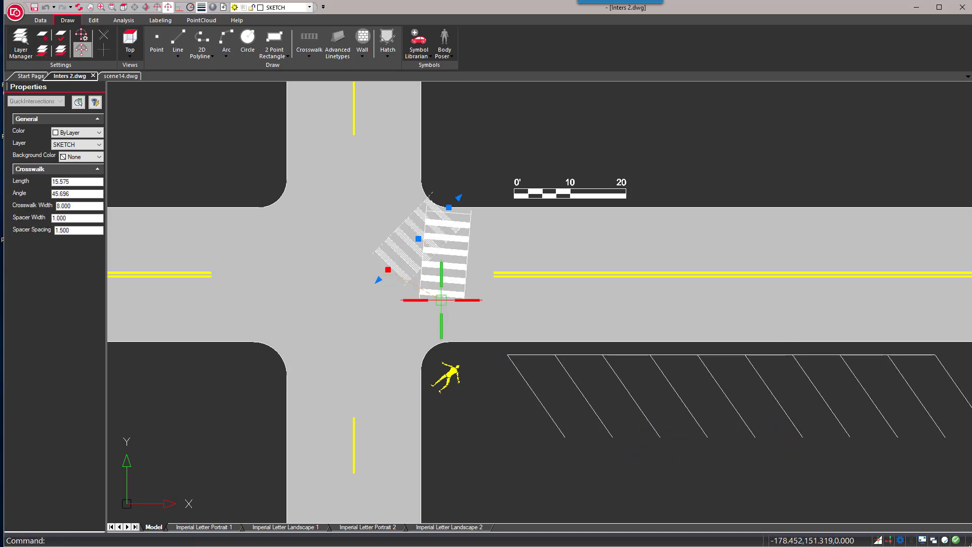
left_click(449, 342)
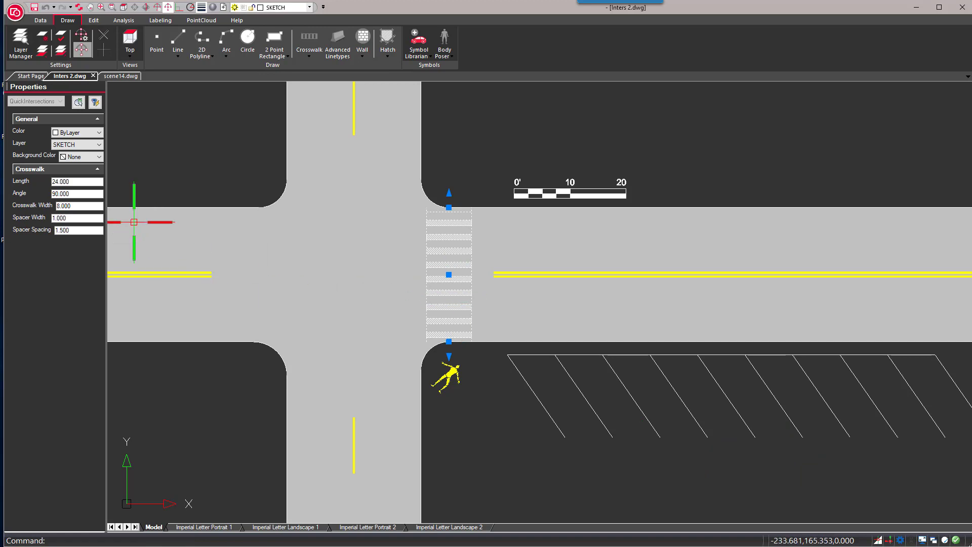
type("4")
key("Return")
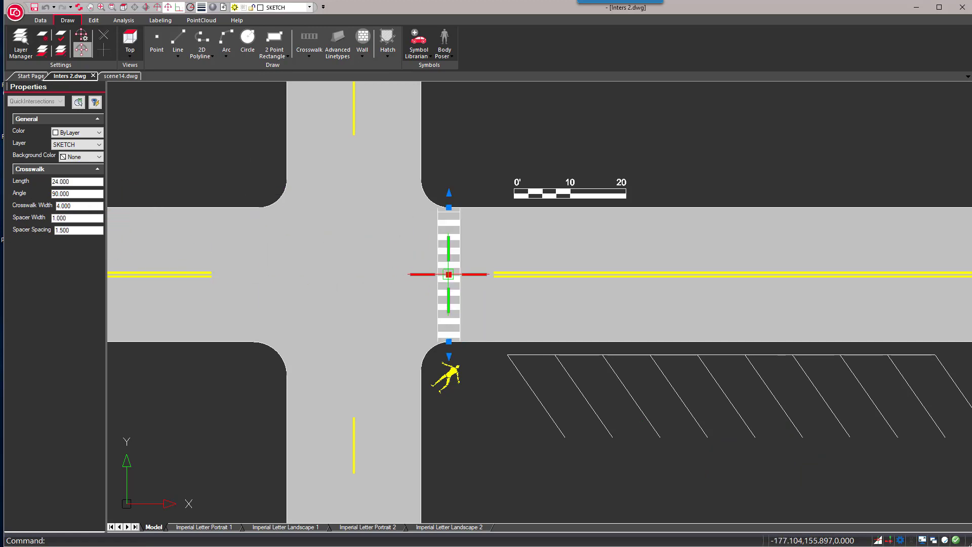
left_click(449, 274)
Drop the crosswalk at its final position and pan the Whiskey Scene aerial view
left_click(473, 274)
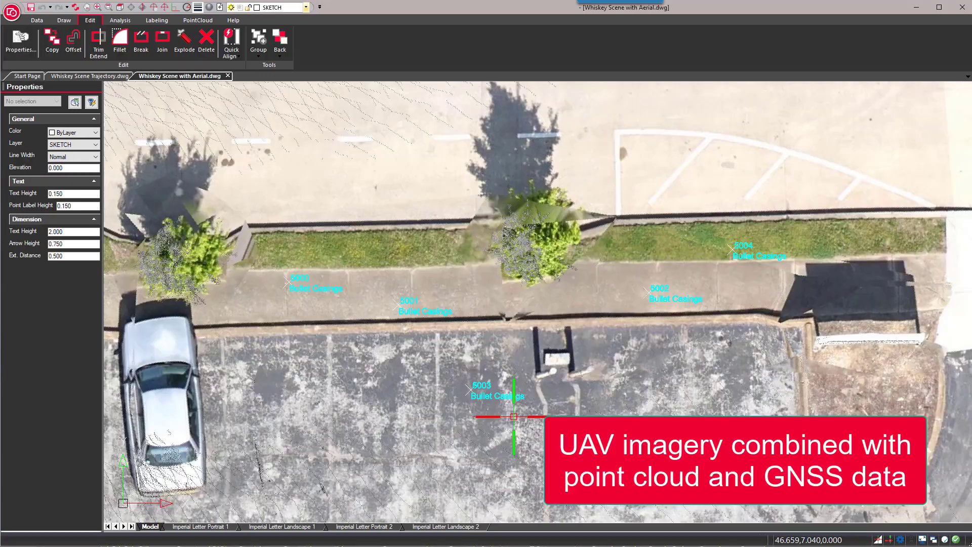
middle_click_drag(569, 467, 483, 390)
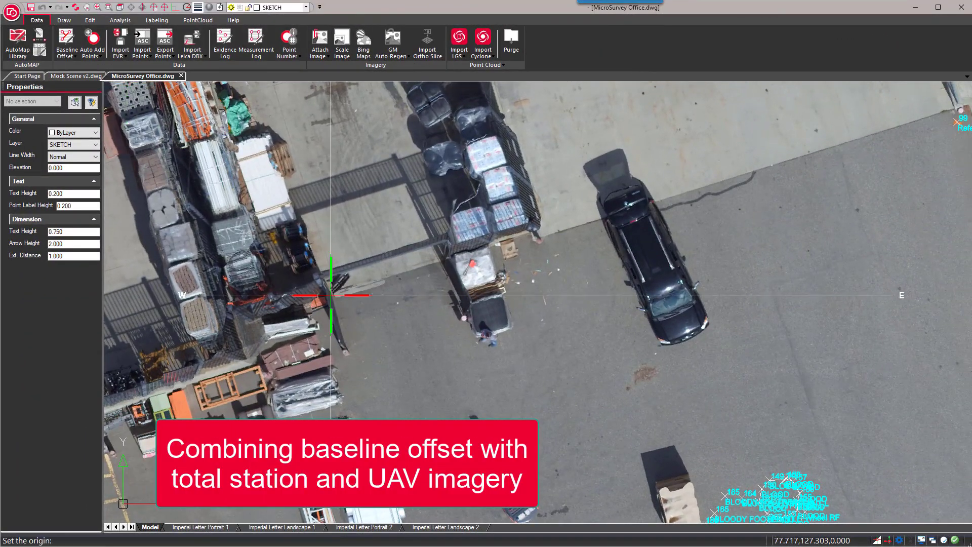
Set a baseline toward the car and enter Blood offsets East 2, North 1.5 and 2.2
left_click(331, 294)
left_click(627, 203)
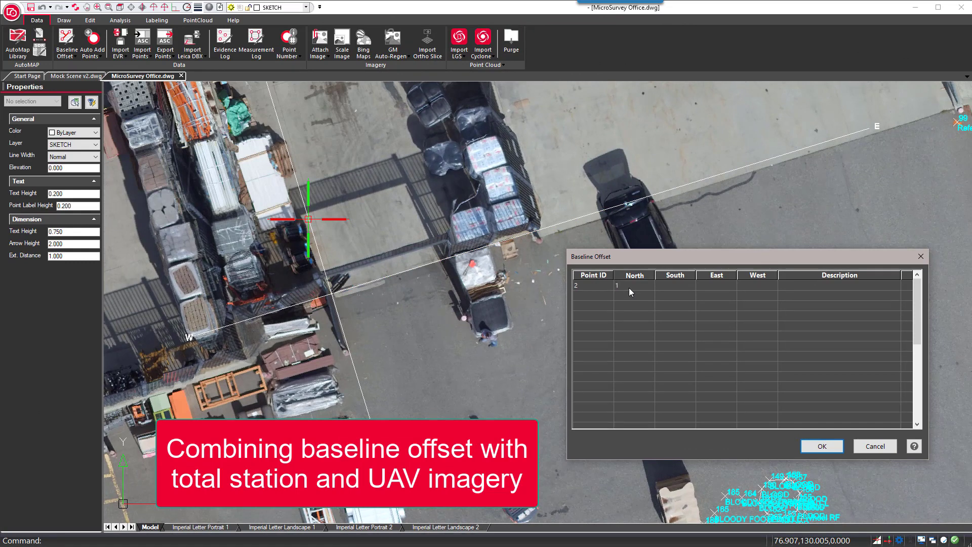
key("Tab")
type("2")
key("Tab")
key("Tab")
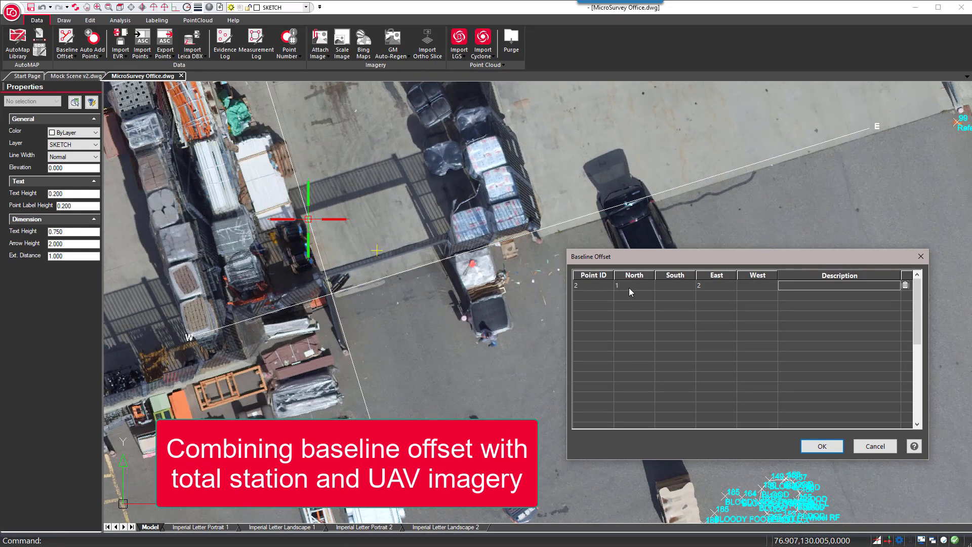
key("Tab")
type("1.5")
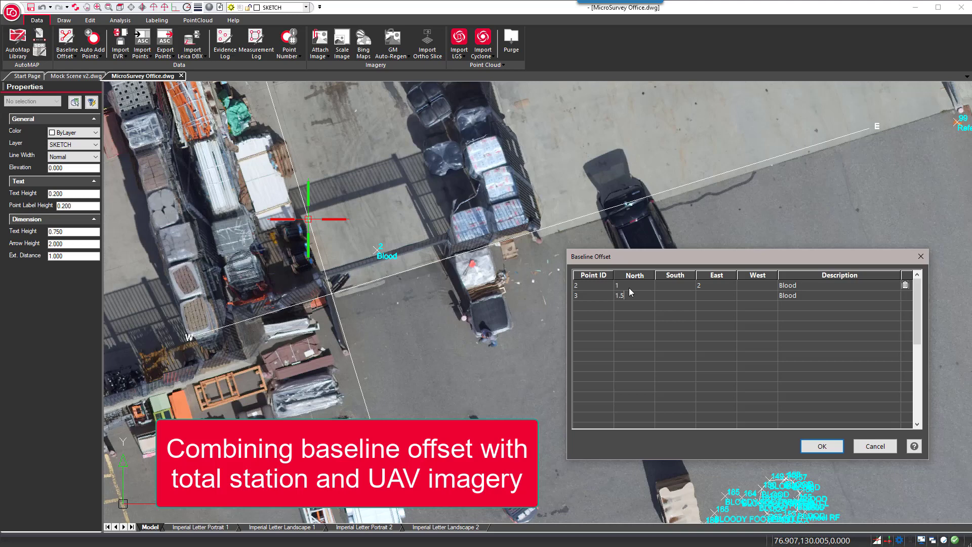
key("Tab")
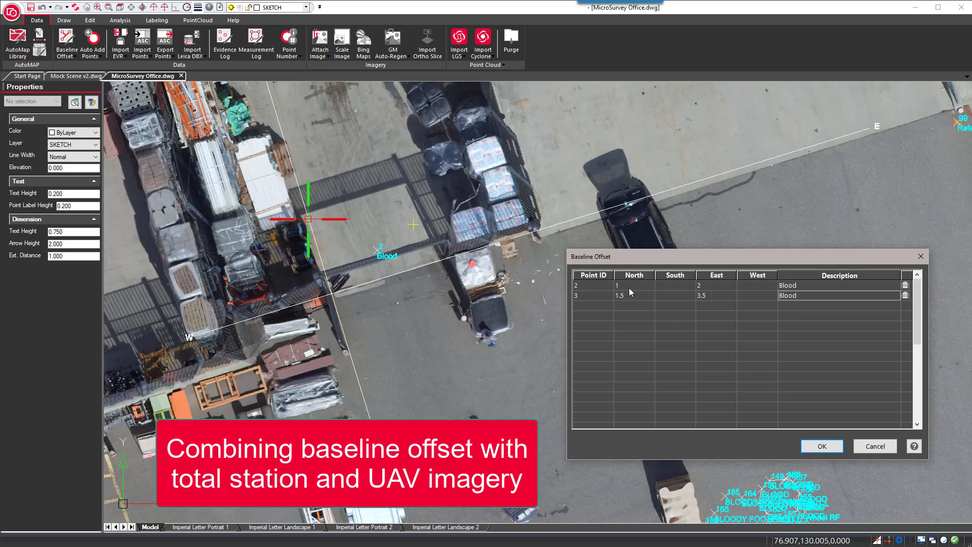
type("2.2")
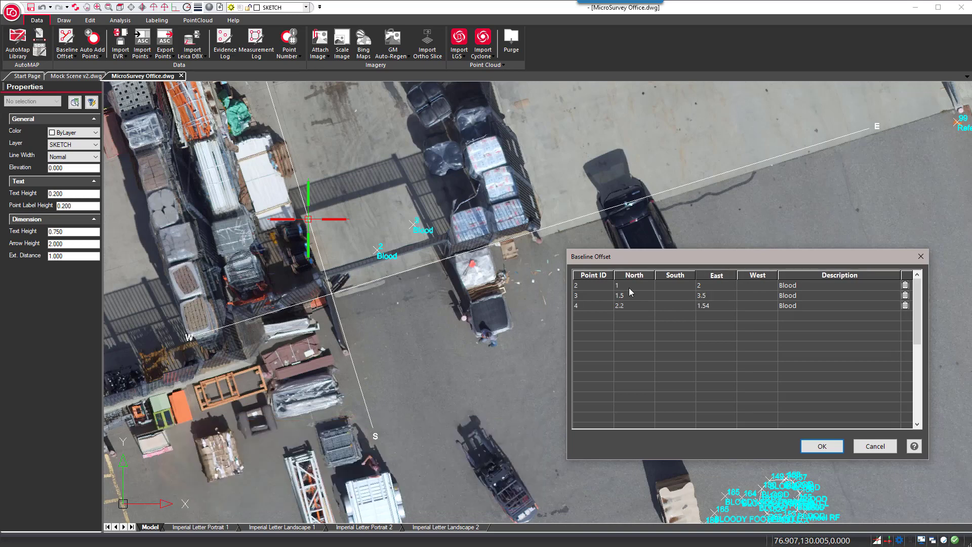
left_click(829, 449)
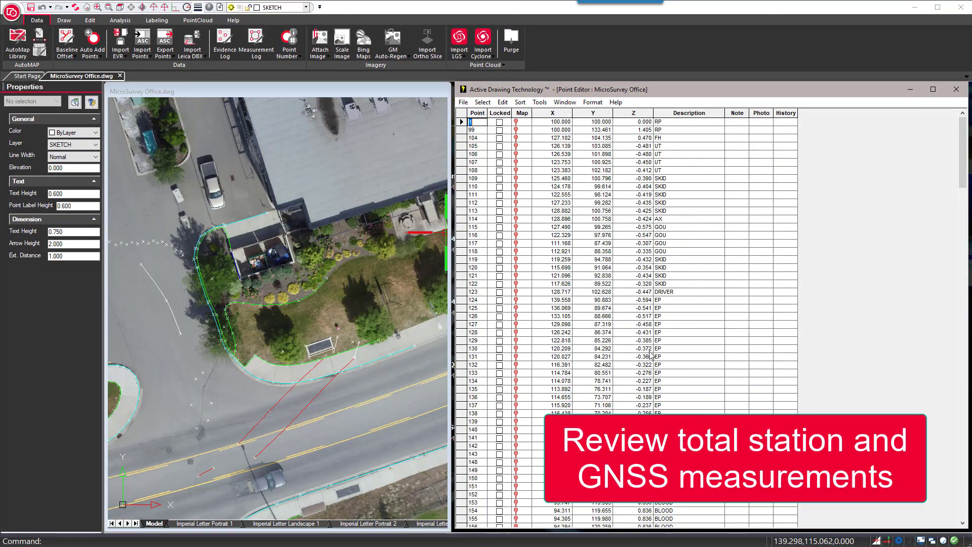
Locate points 99 and 115 on the aerial image
left_click(461, 130)
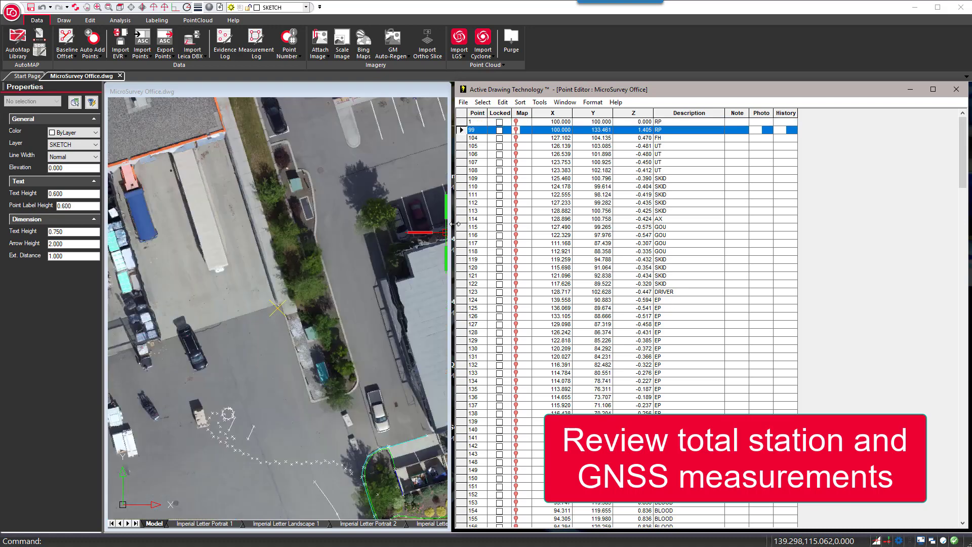
left_click(461, 227)
left_click_drag(961, 171, 962, 219)
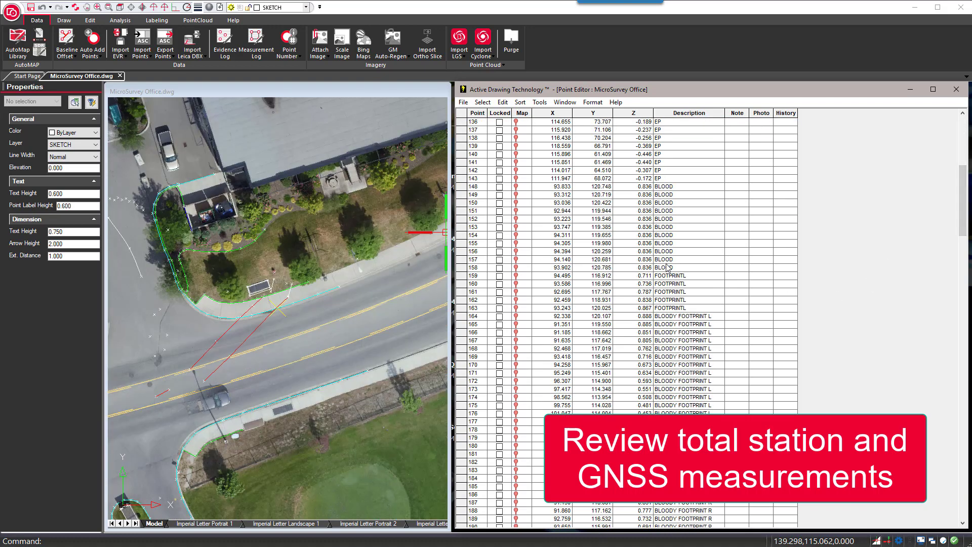
In the measurement log, select point 158 and show a vehicle shot's lines
left_click(463, 267)
left_click(256, 43)
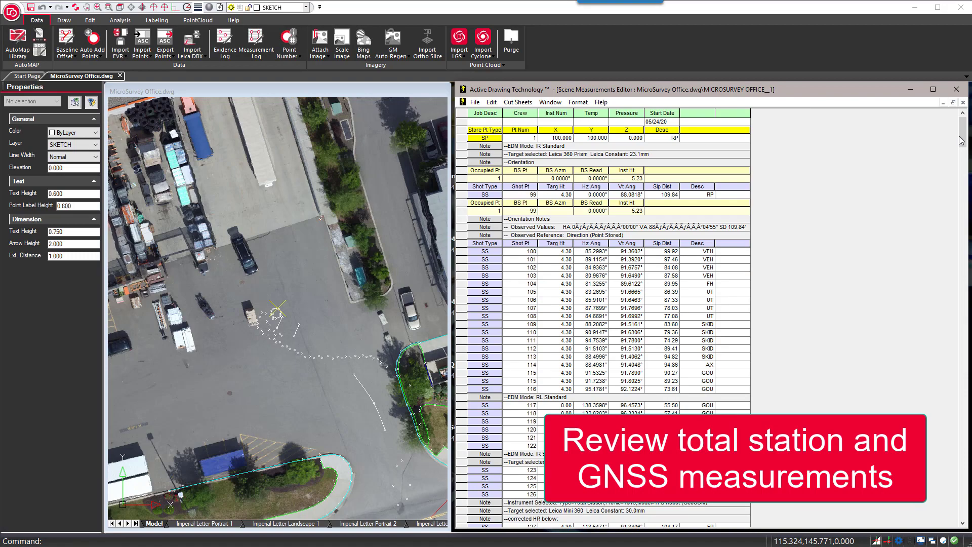
left_click_drag(963, 122, 964, 155)
scroll(701, 352, "down", 1)
left_click(461, 324)
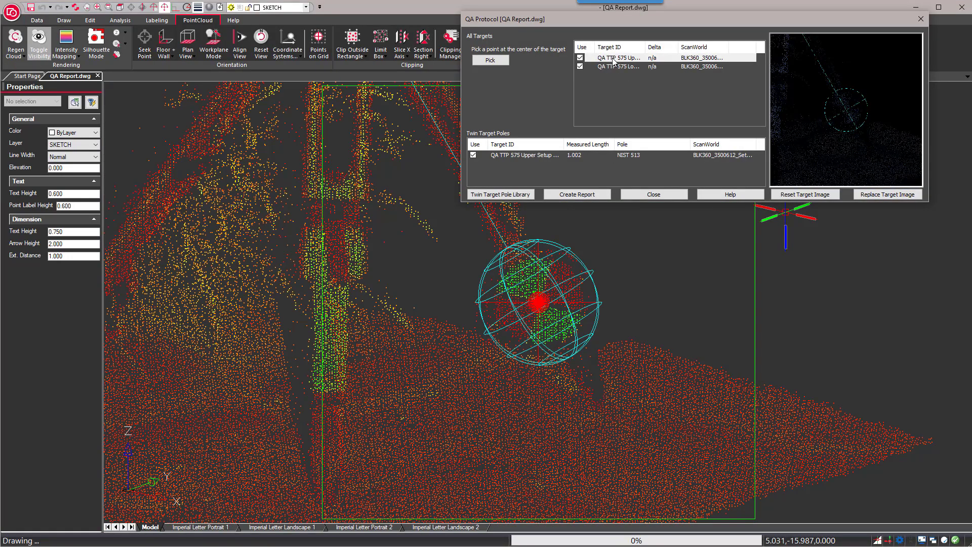
Replace the second QA target's image and generate the scanner QA report PDF
left_click(882, 196)
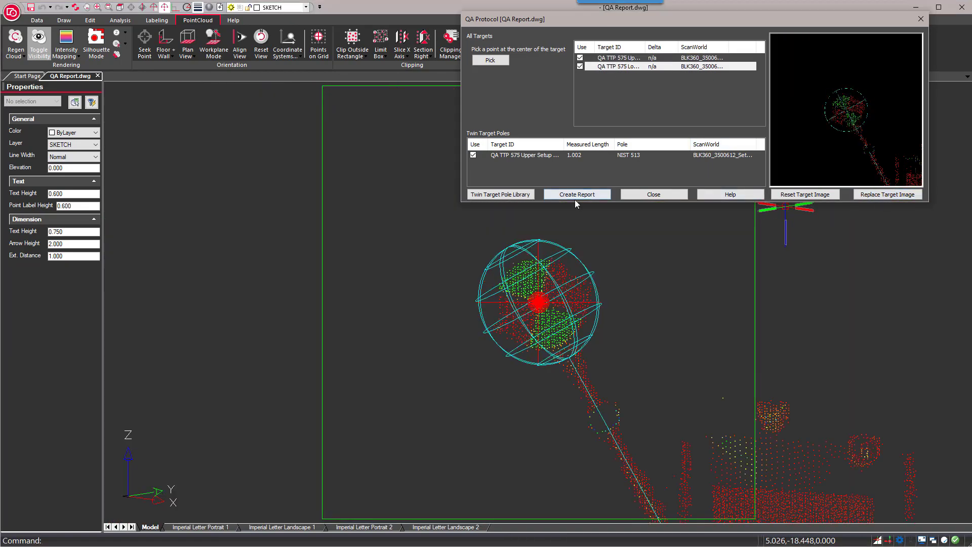
left_click(576, 196)
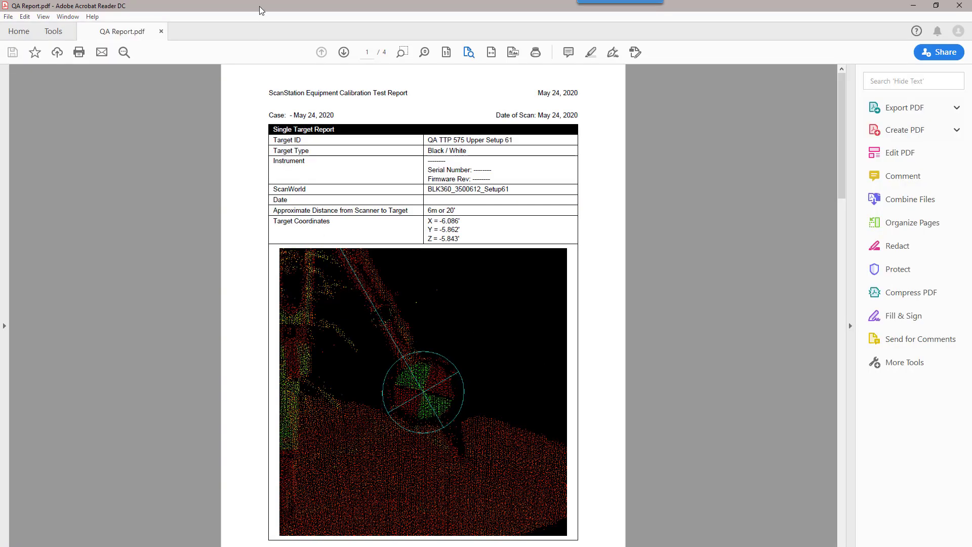
double_click(259, 10)
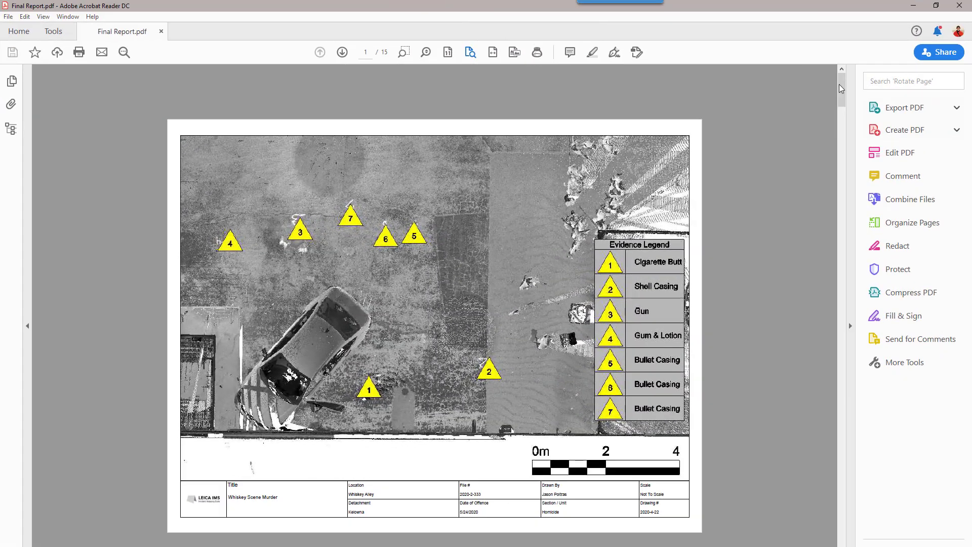
Scroll through Final Report.pdf, zoom the shell casing close-up photo, then close it
left_click_drag(839, 84, 834, 236)
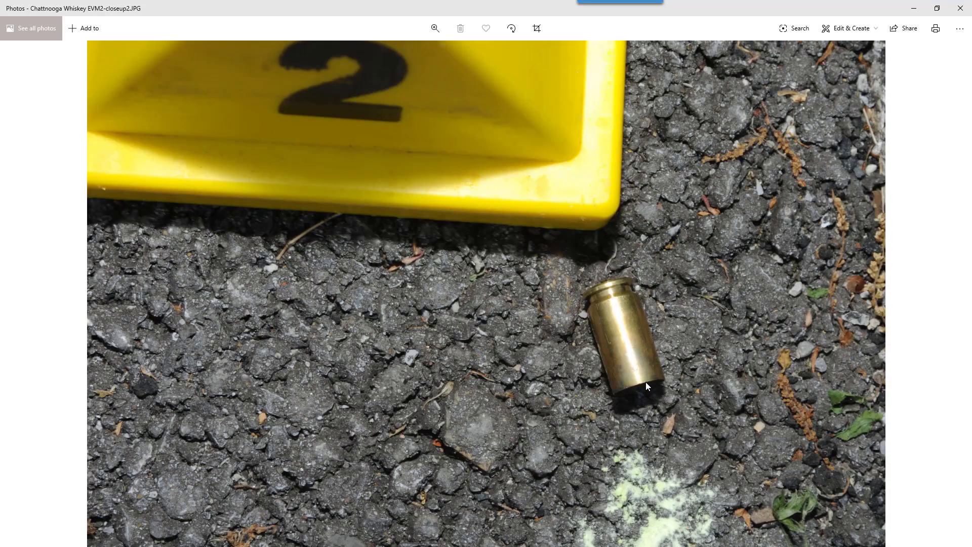
scroll(636, 356, "up", 3)
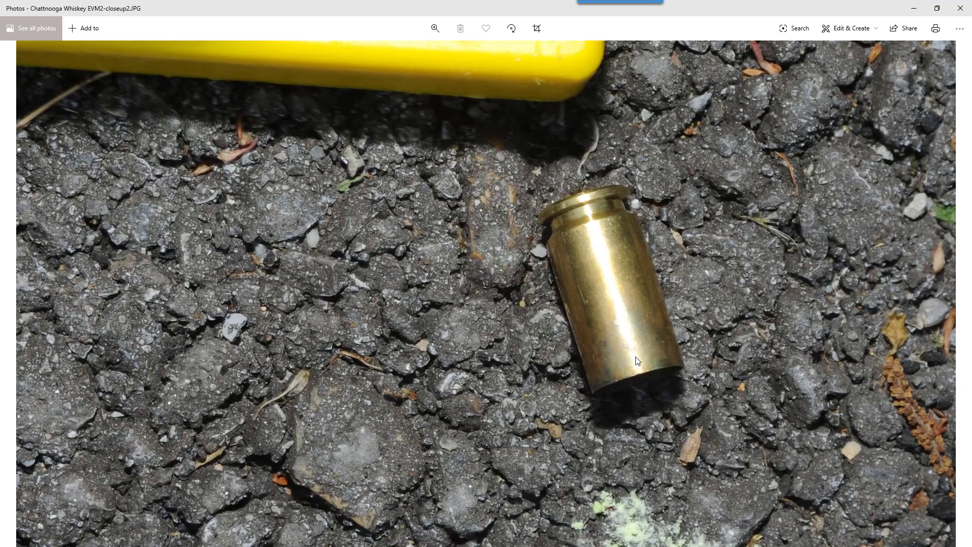
scroll(636, 357, "down", 3)
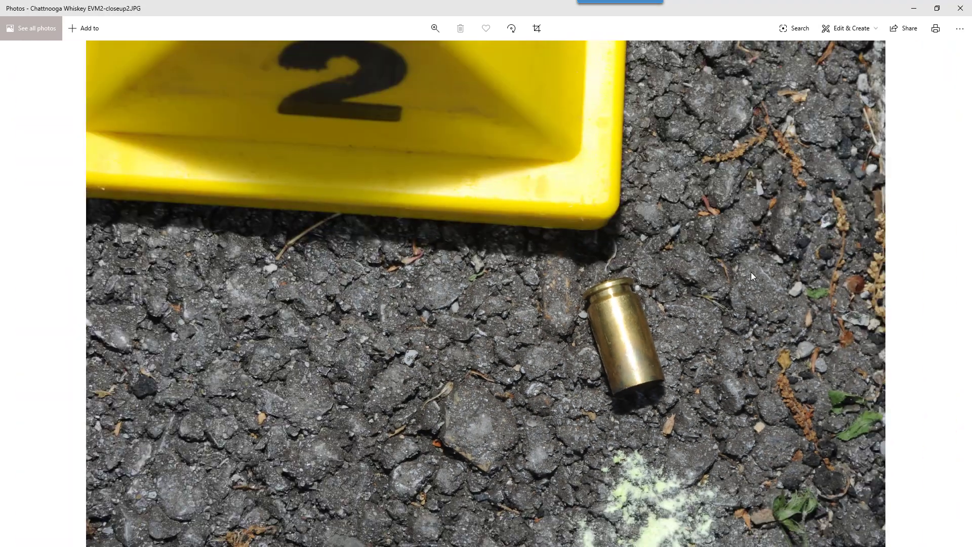
left_click(959, 8)
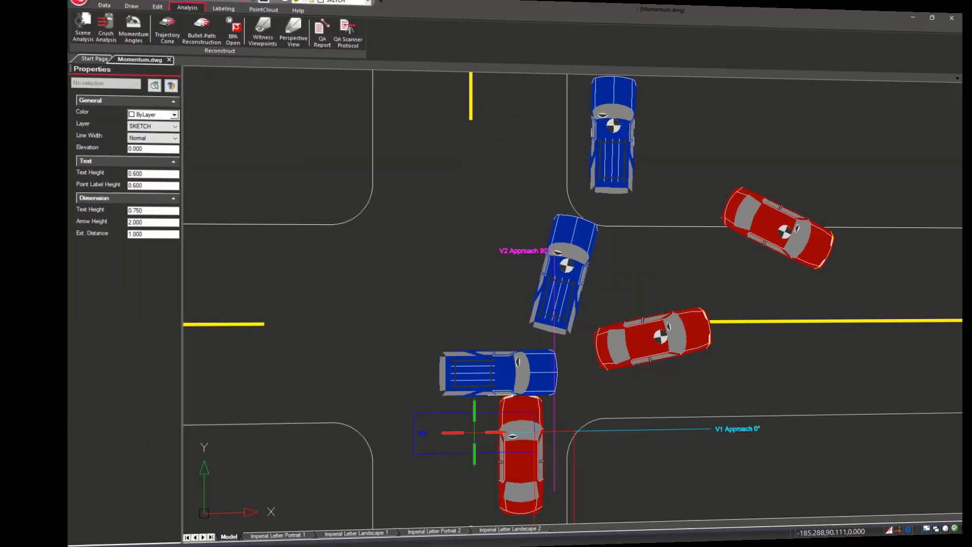
Pick centres of gravity and departure lines giving 71° and 30° departure angles
left_click(471, 457)
left_click(516, 266)
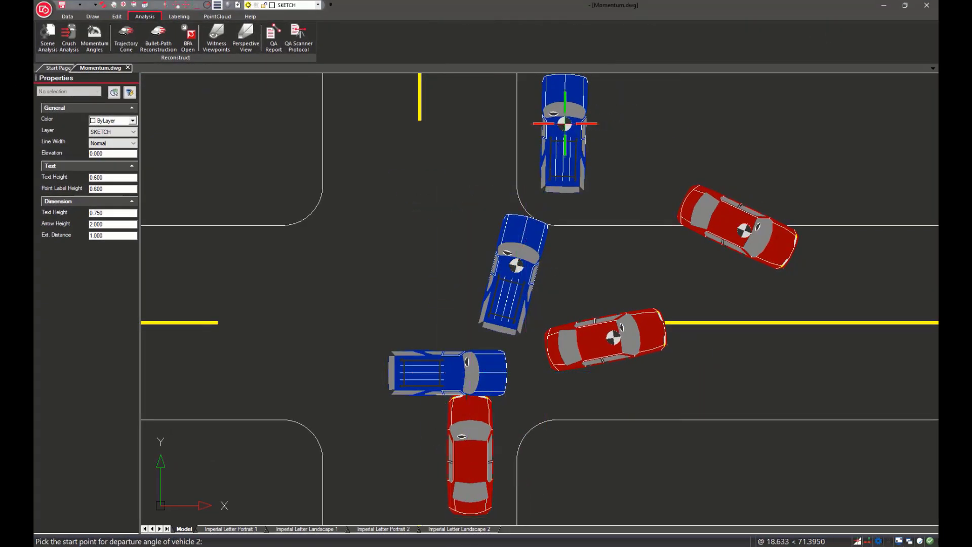
left_click(565, 124)
left_click(613, 337)
left_click(743, 230)
Clear the diagram selection and view the 2020 Cadillac CT4 sedan specs
left_click(478, 269)
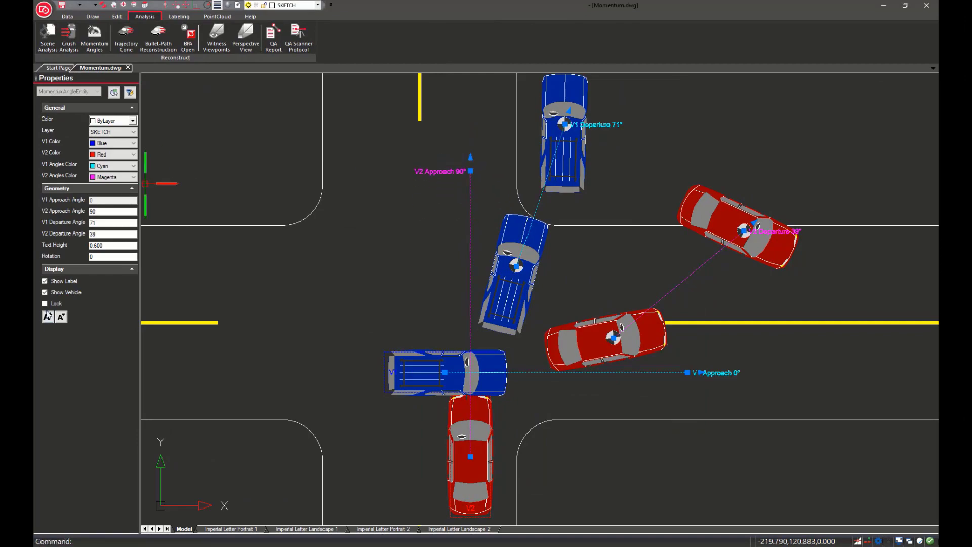
key("Escape")
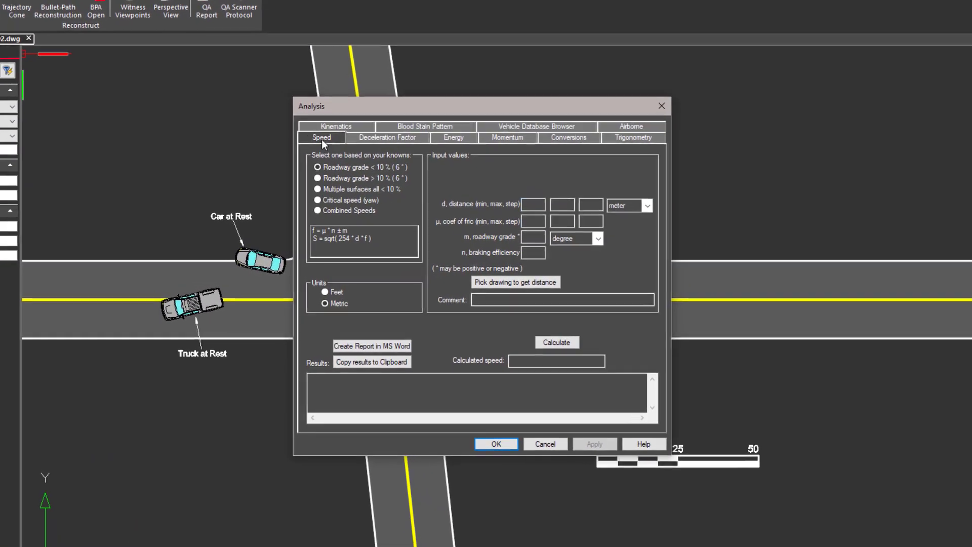
left_click(384, 151)
left_click(541, 100)
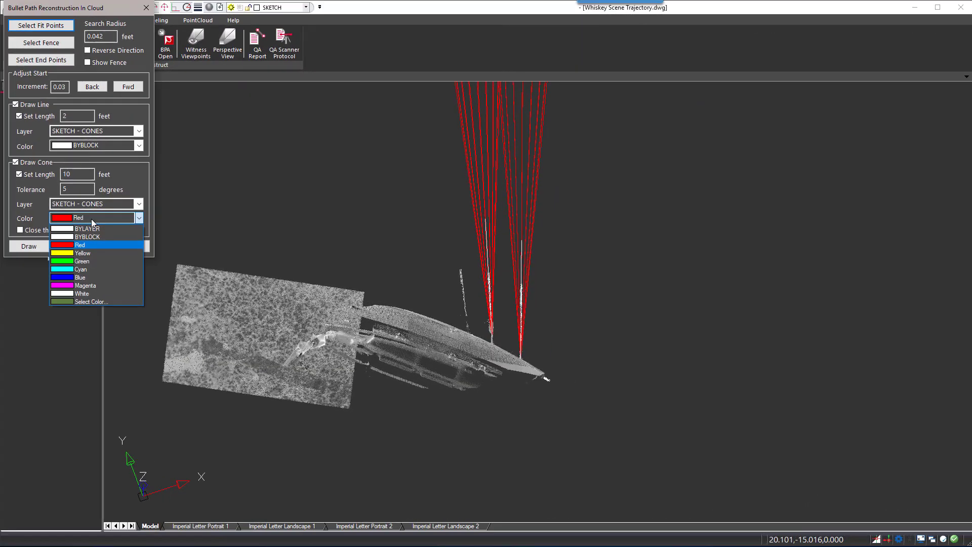
Fence-select the bullet points and draw a green trajectory cone
left_click(80, 277)
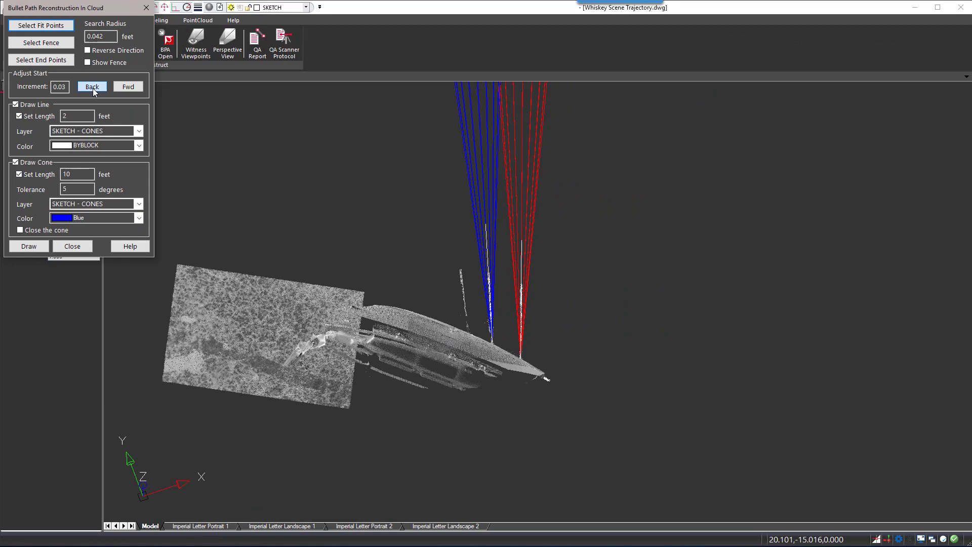
left_click(41, 42)
left_click(467, 318)
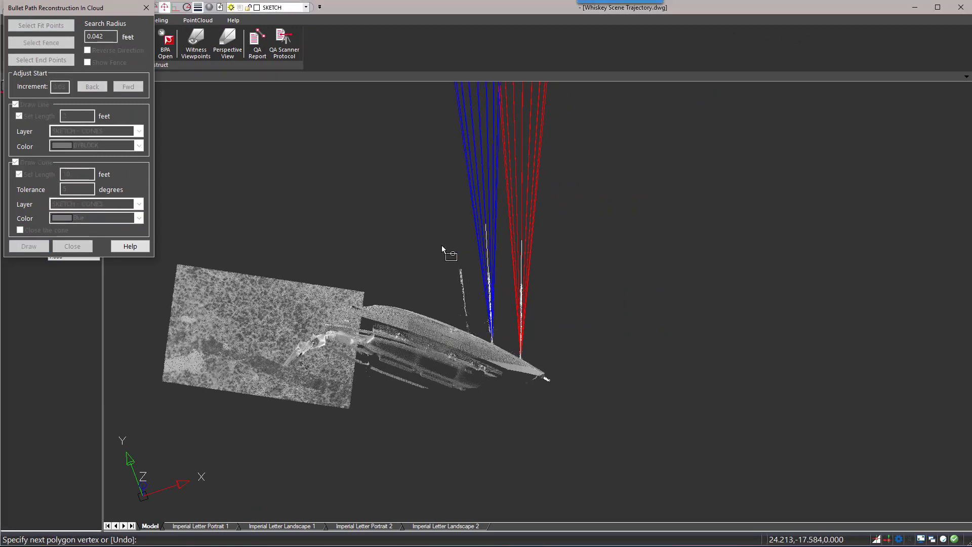
key("Return")
left_click(106, 218)
left_click(91, 263)
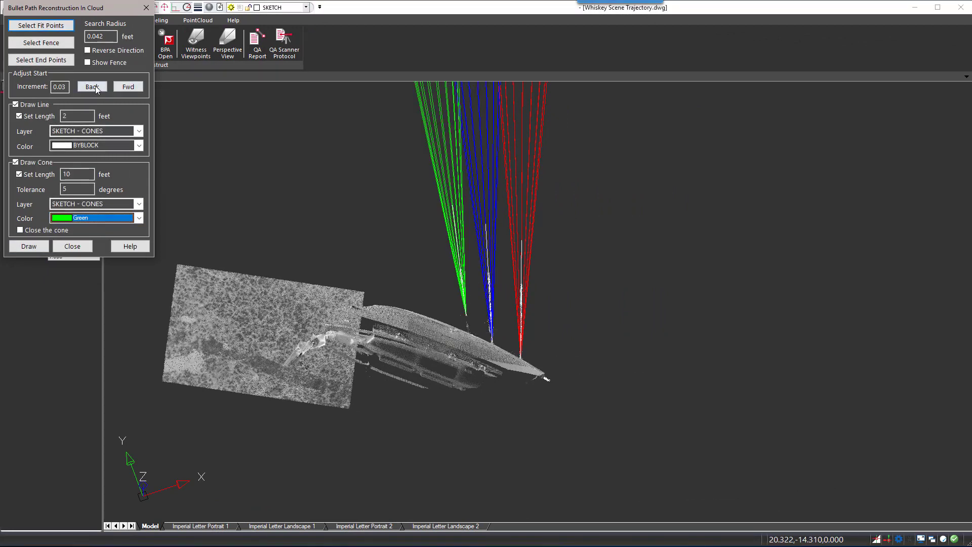
left_click(76, 248)
Orbit the bloodstain wall model to a front view
scroll(490, 395, "down", 5)
middle_click_drag(481, 412, 528, 401, "shift")
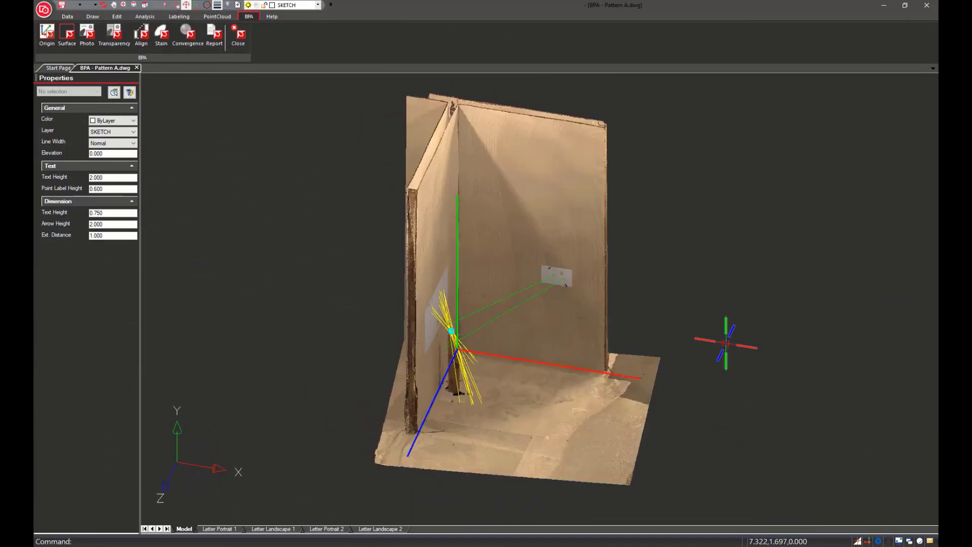
middle_click_drag(726, 344, 496, 332, "shift")
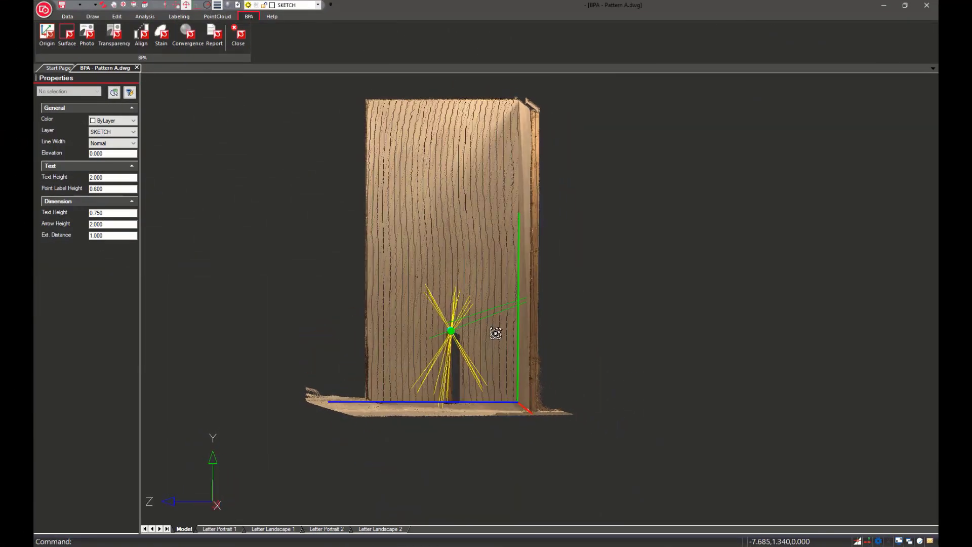
scroll(496, 333, "up", 5)
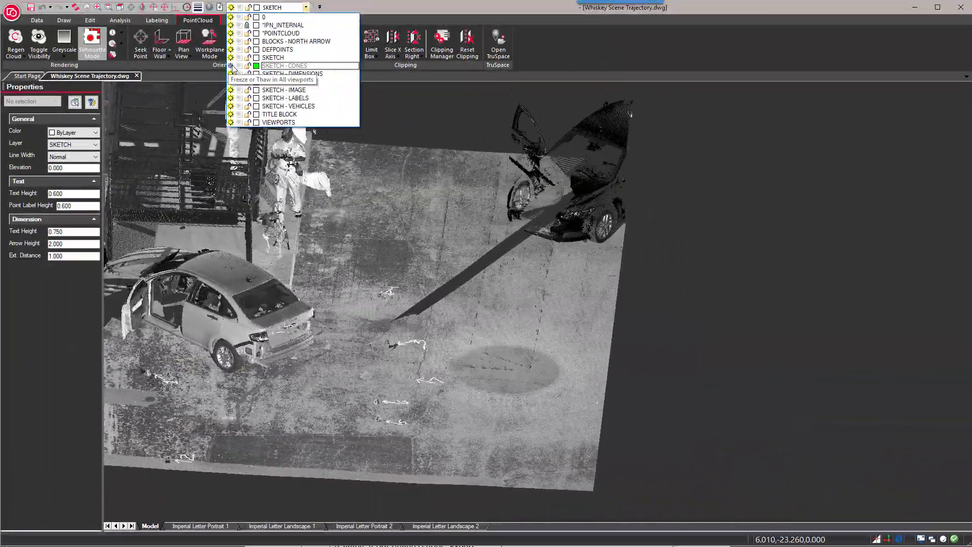
Thaw SKETCH - CONES, show the cones solid in Realistic shading, and turn the TruSpace photo toward the lot
left_click(231, 66)
middle_click_drag(360, 394, 444, 442, "shift")
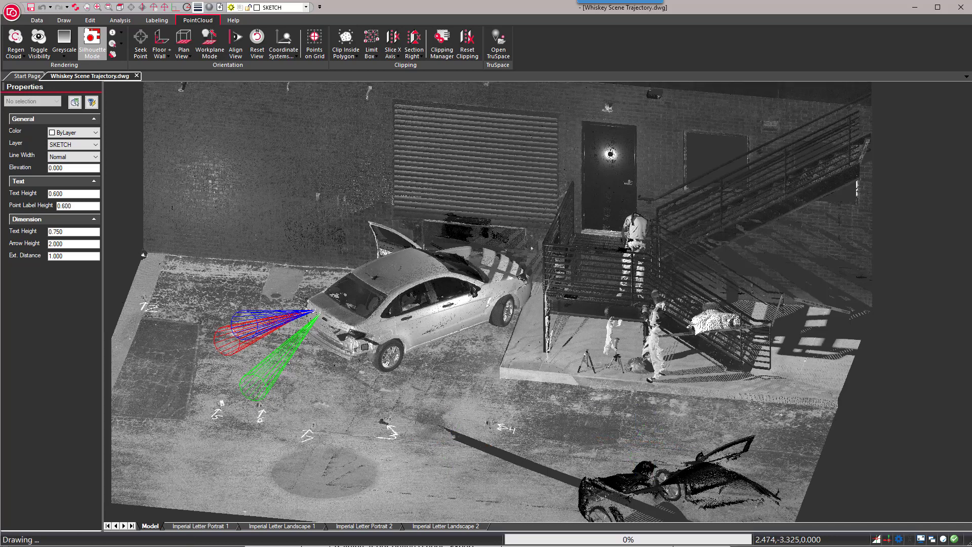
left_click(210, 8)
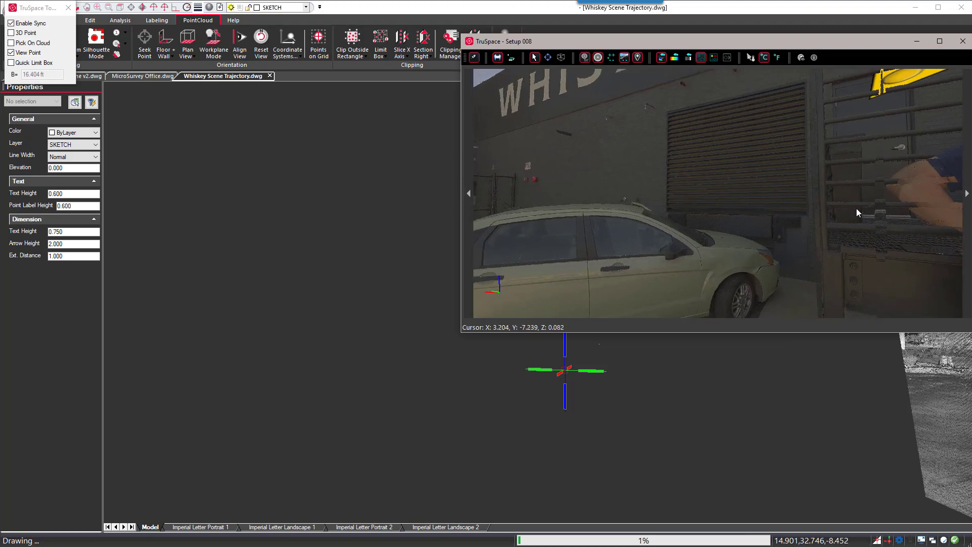
left_click_drag(858, 213, 533, 224)
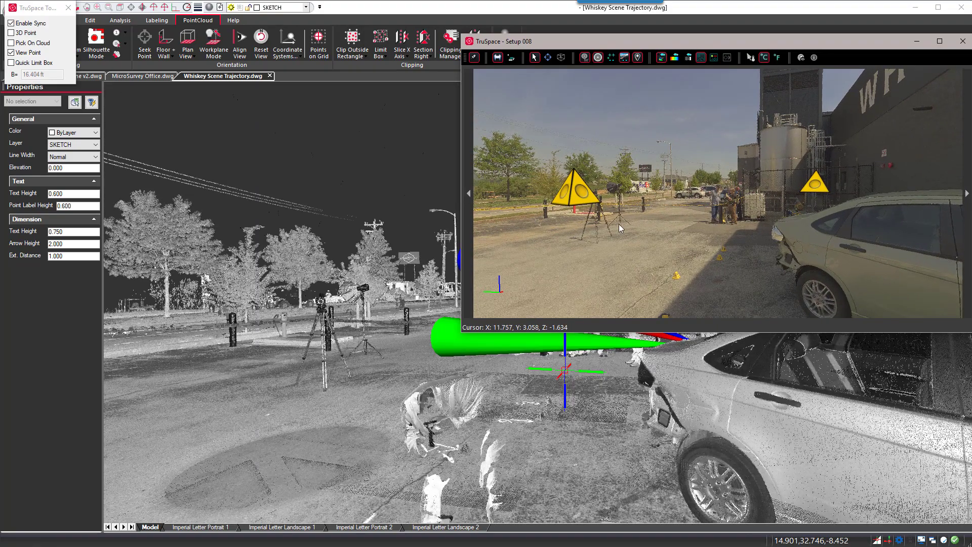
Close the scan photo view and enable the new_fence clip to hide the crouching figure
left_click(737, 59)
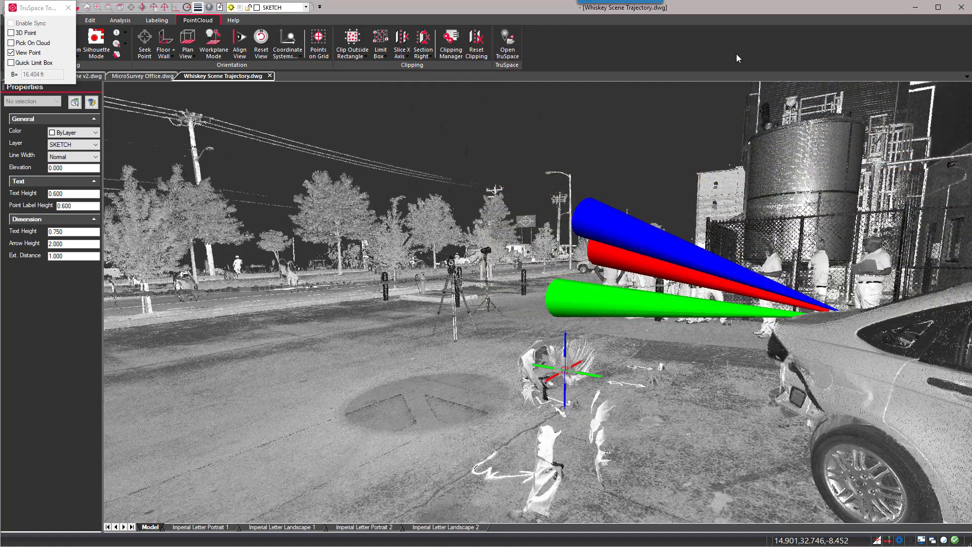
left_click(68, 8)
left_click(454, 45)
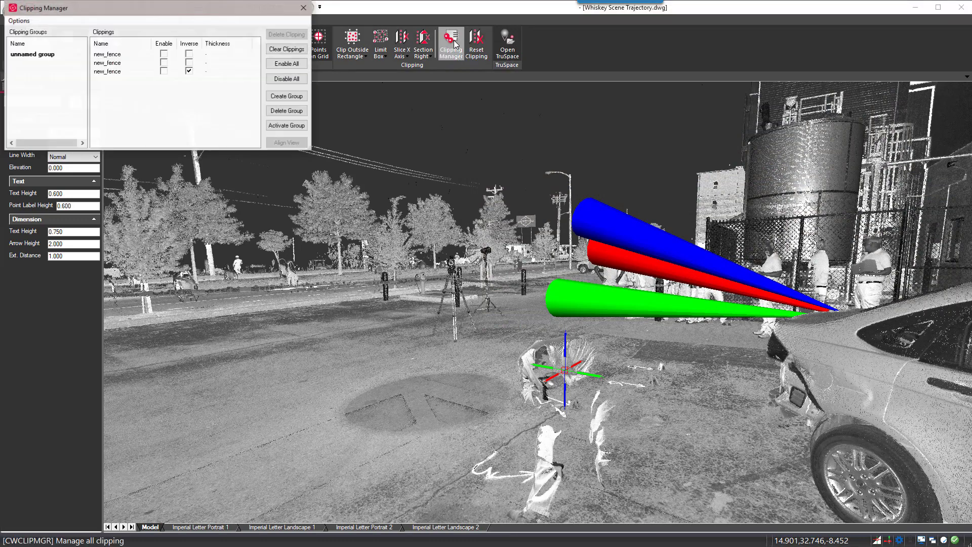
left_click(129, 72)
Launch the Online Training site from Map360's Start Page
left_click(305, 7)
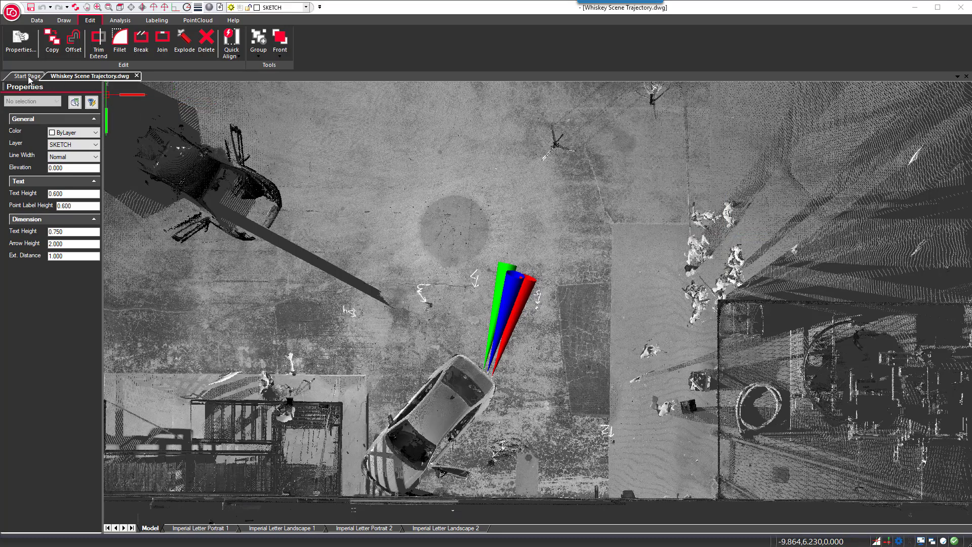
left_click(28, 77)
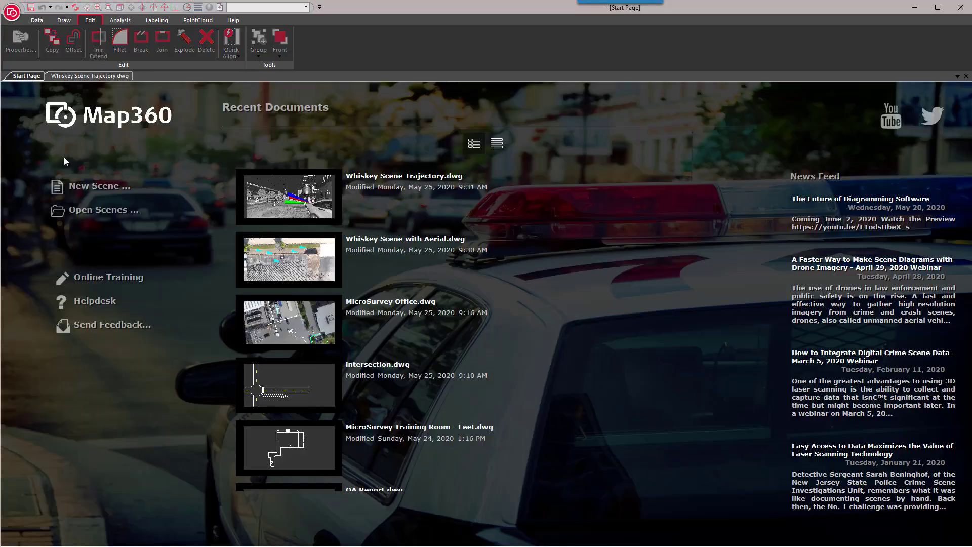
left_click(100, 279)
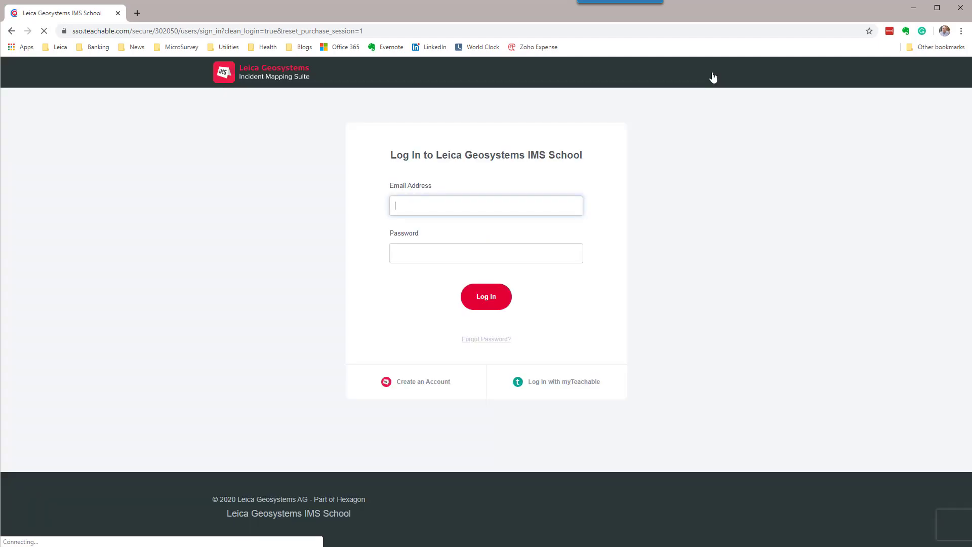
Log in to IMS School with the autofilled account and scroll through the Map360 courses
left_click(487, 303)
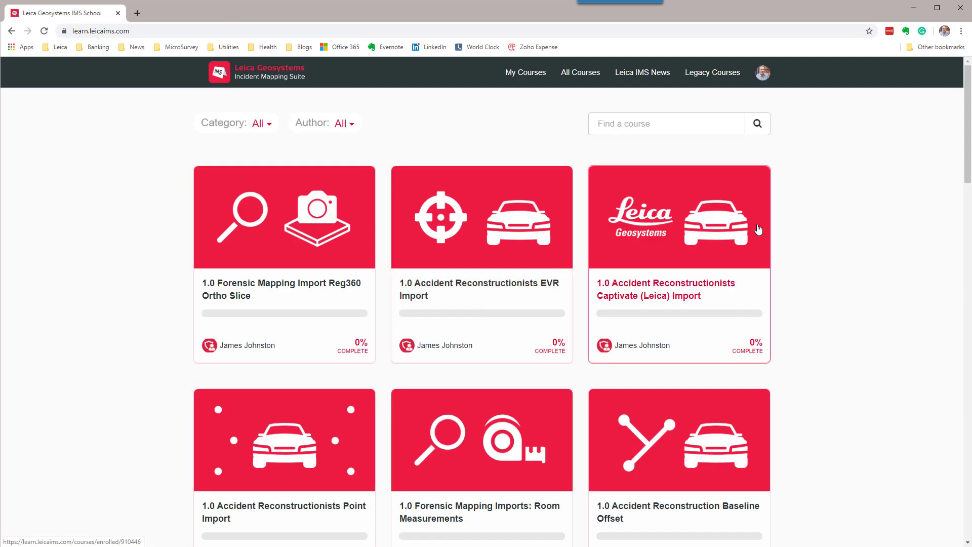
left_click_drag(964, 124, 967, 395)
left_click_drag(967, 396, 967, 445)
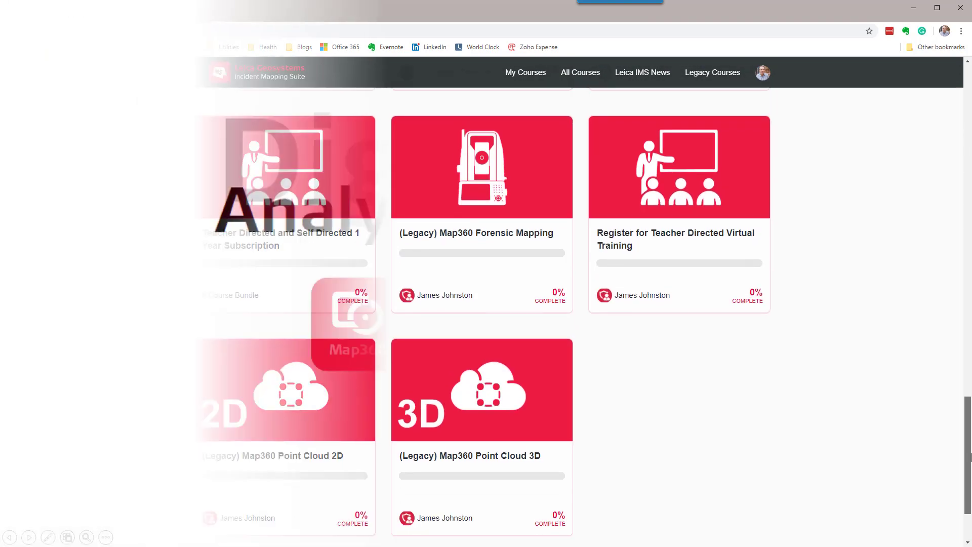